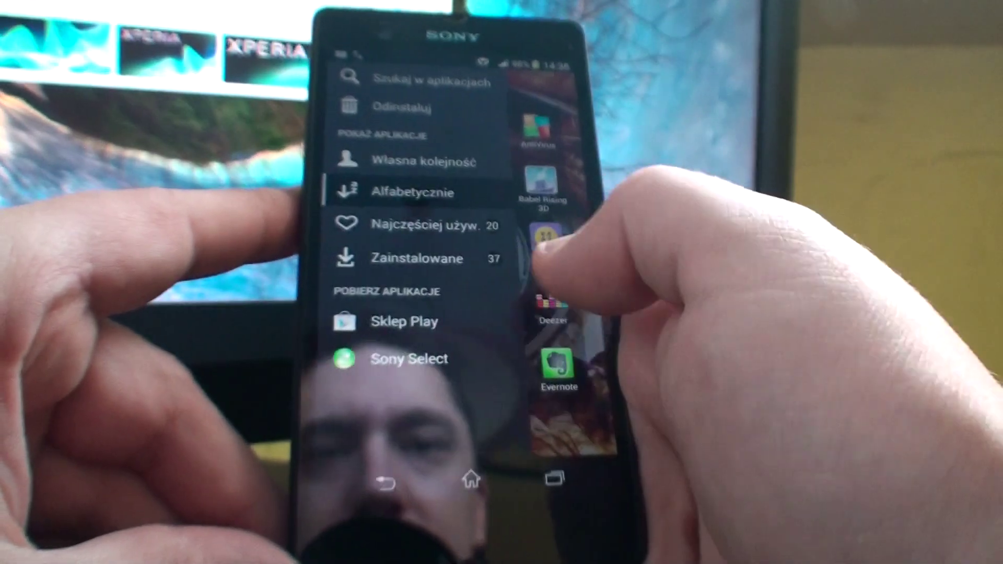
Step: Close the drawer side menu, page forward to the last app page, then back to the first
left_click(549, 251)
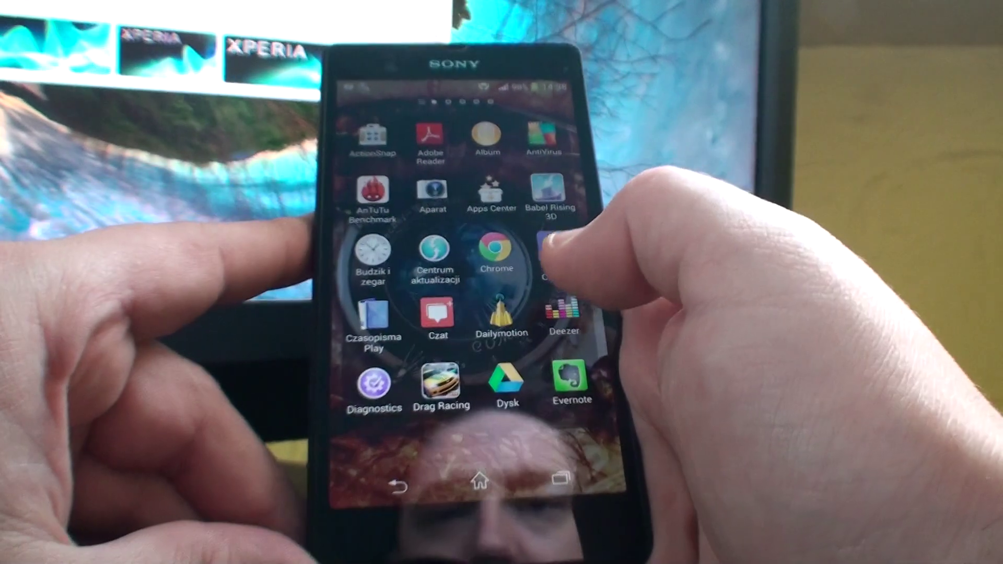
left_click_drag(580, 235, 392, 235)
mouse_move(580, 235)
left_mouse_down()
mouse_move(391, 235)
mouse_move(581, 252)
left_mouse_up()
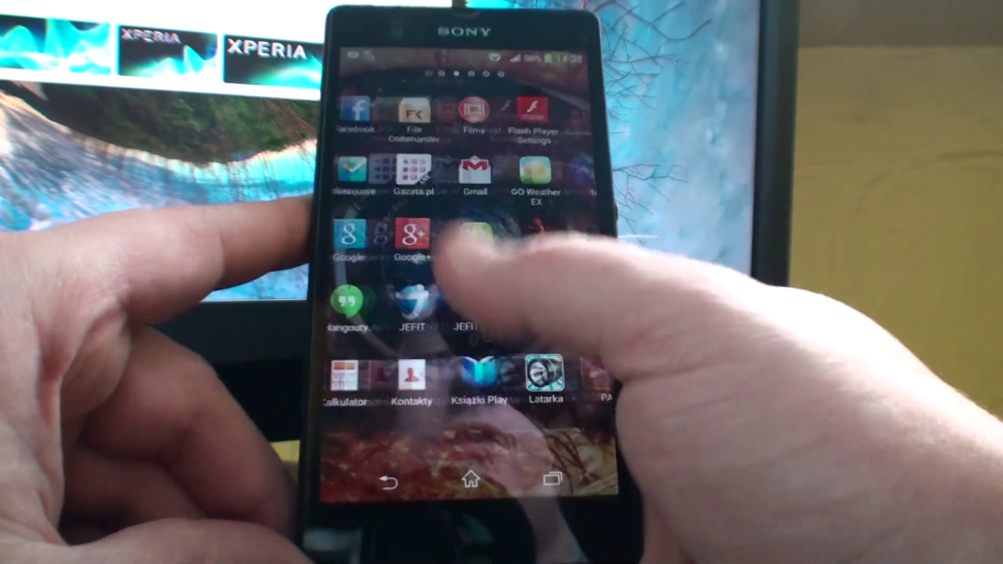
left_click_drag(448, 246, 354, 251)
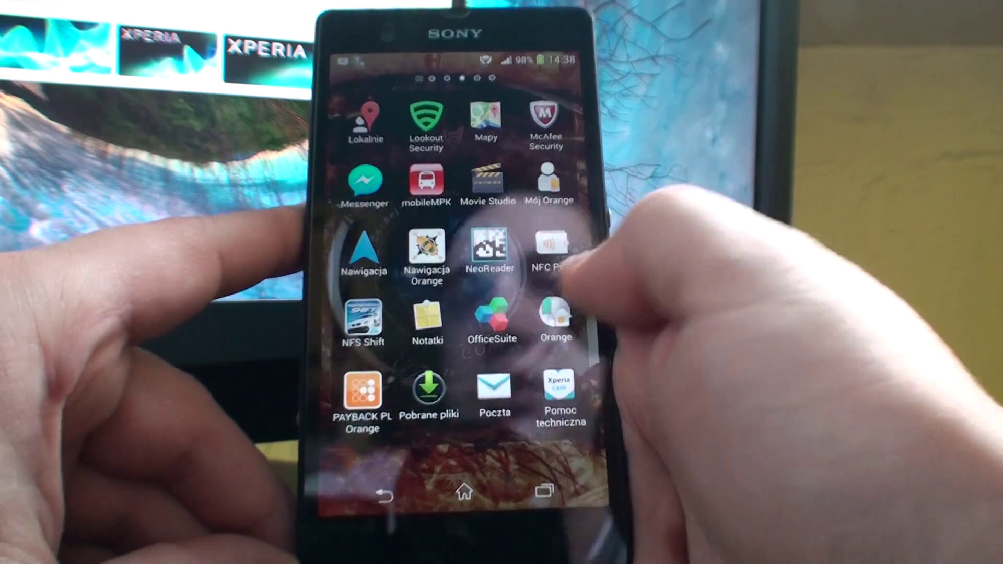
left_click_drag(564, 251, 423, 251)
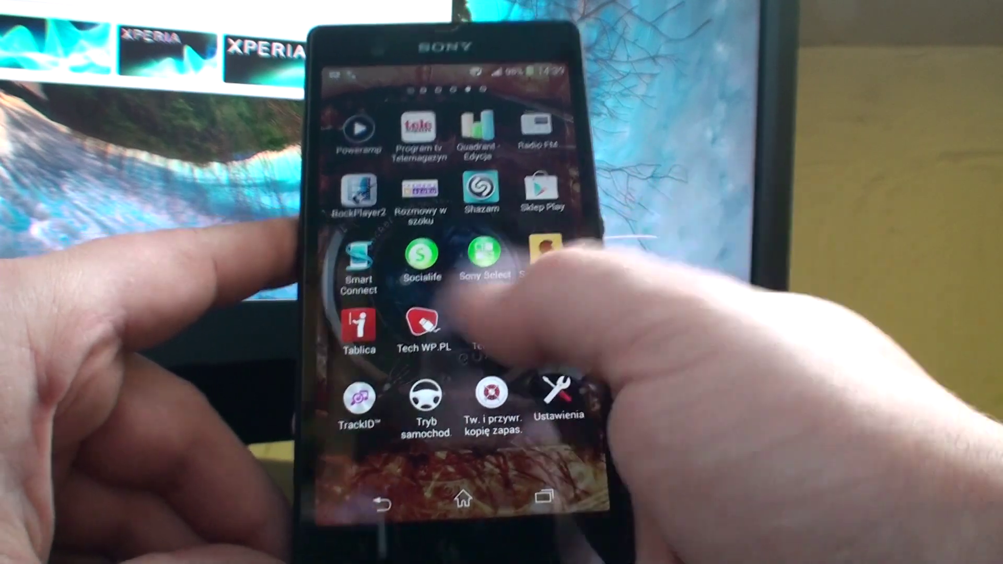
mouse_move(564, 259)
left_mouse_down()
mouse_move(423, 259)
mouse_move(564, 259)
left_mouse_up()
left_click_drag(423, 259, 565, 259)
left_click_drag(424, 259, 565, 258)
Step: Leave the app list for the home screen with the weather and status widgets
left_click(461, 484)
left_click(486, 314)
left_click(471, 196)
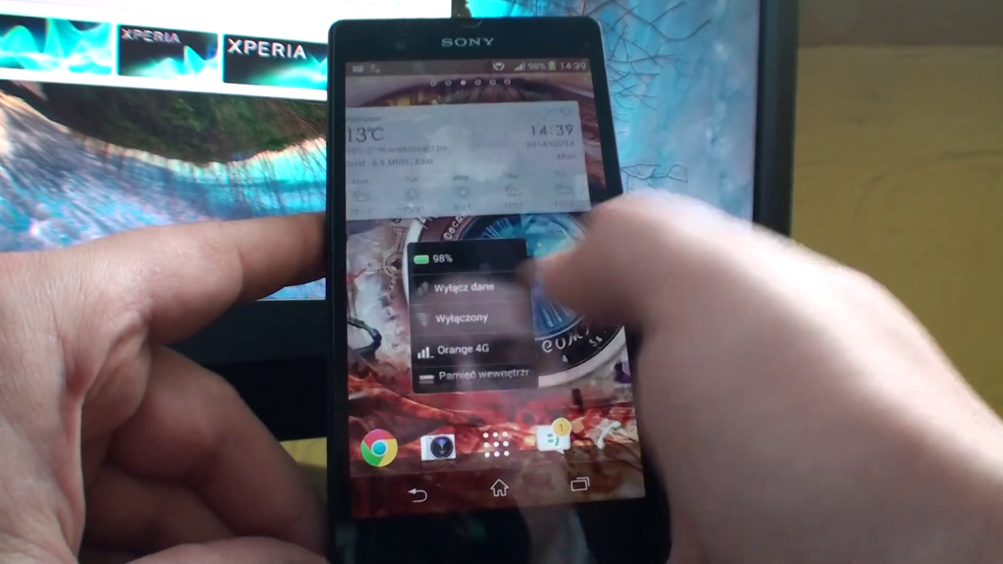
Step: Swipe to another home page and clear all notifications from the shade with Czyść
mouse_move(431, 274)
left_mouse_down()
mouse_move(587, 275)
mouse_move(408, 274)
left_mouse_up()
left_click_drag(502, 79, 502, 298)
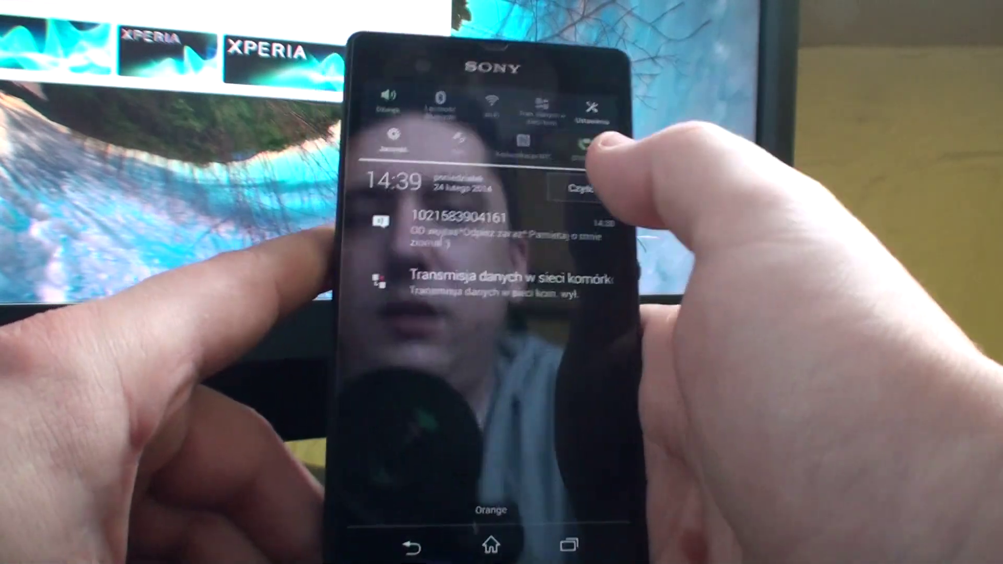
left_click(529, 195)
left_click_drag(454, 407, 454, 118)
left_click(450, 314)
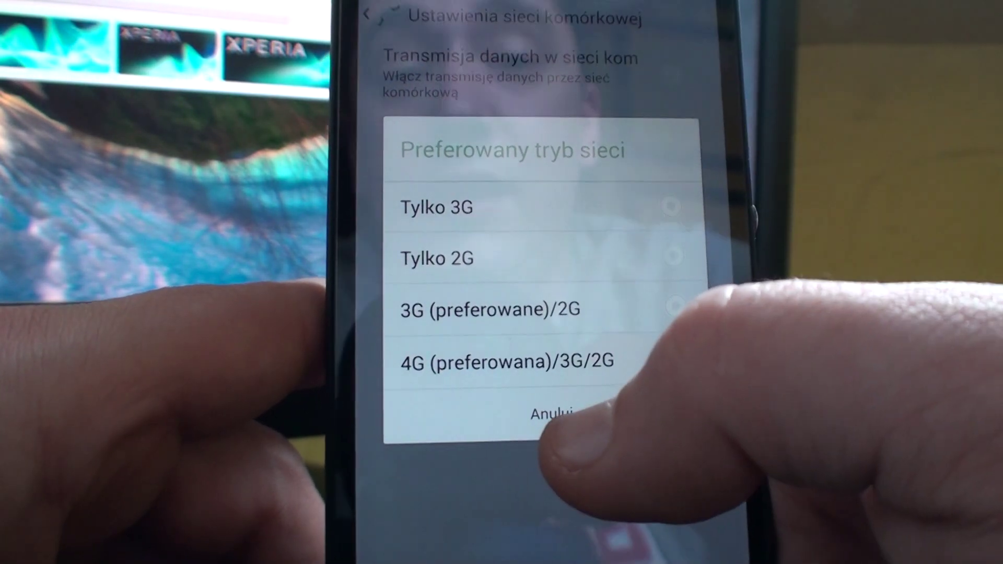
Step: Cancel the network mode dialog, keeping 4G/3G/2G, and leave Settings for the home screen
left_click(565, 363)
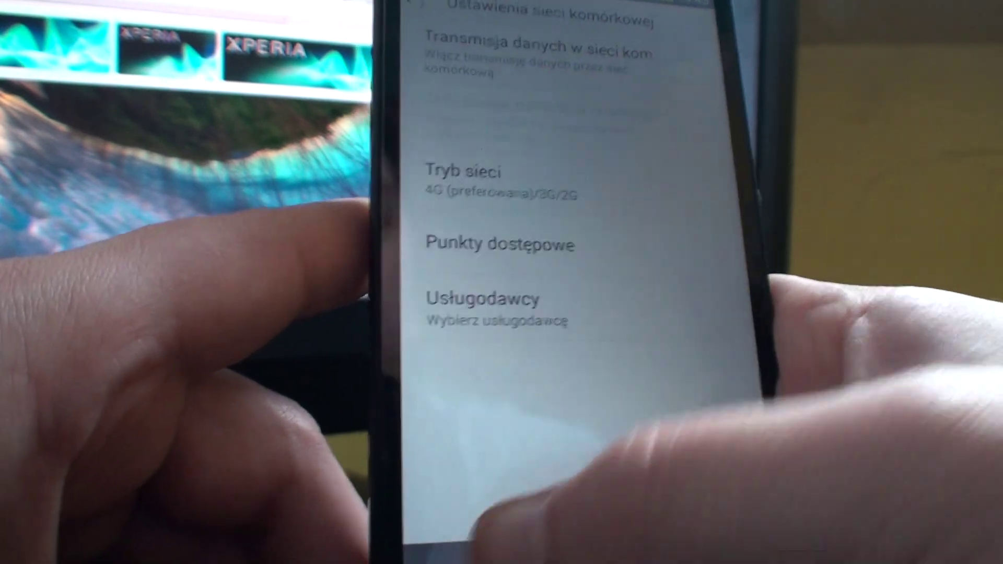
left_click(470, 553)
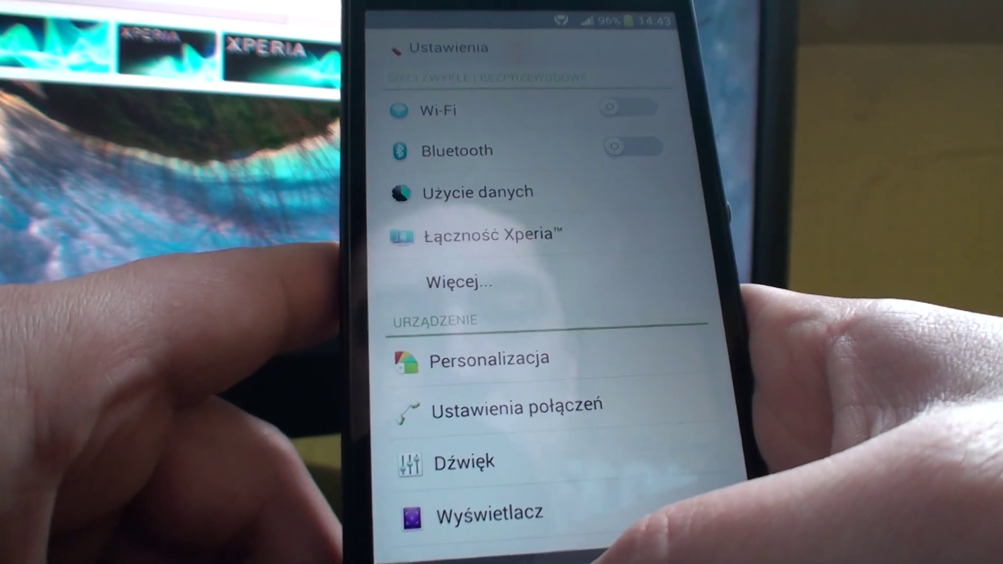
scroll(541, 314, "down", 10)
scroll(541, 314, "up", 10)
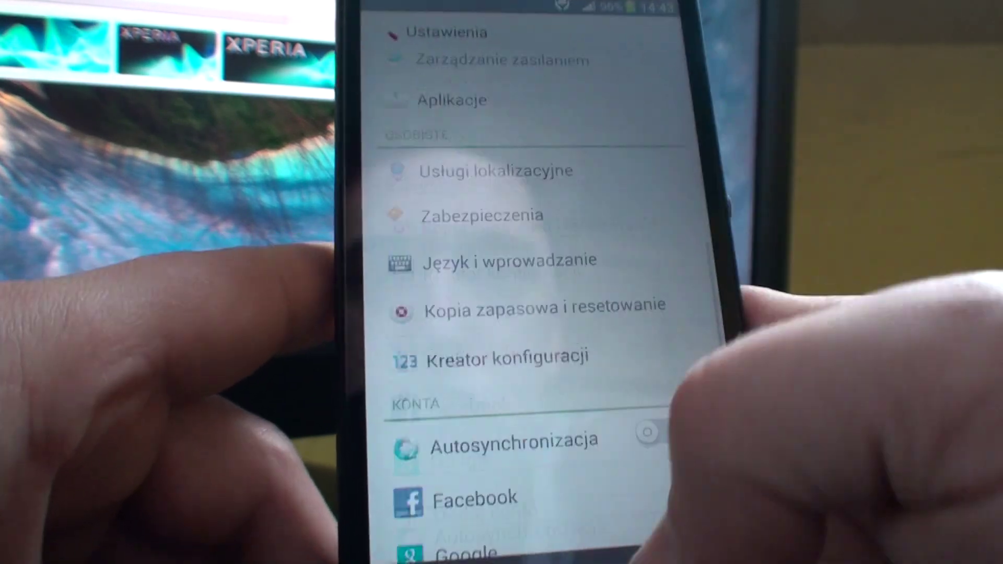
left_click(541, 556)
Step: Open and close the alphabetical app list, then swipe to another home screen page
left_click(559, 522)
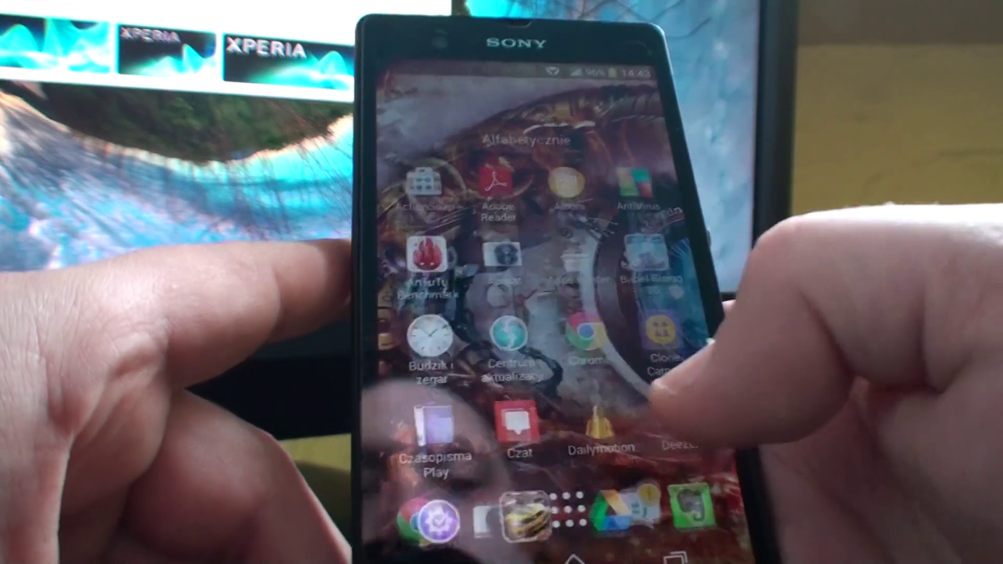
left_click(559, 553)
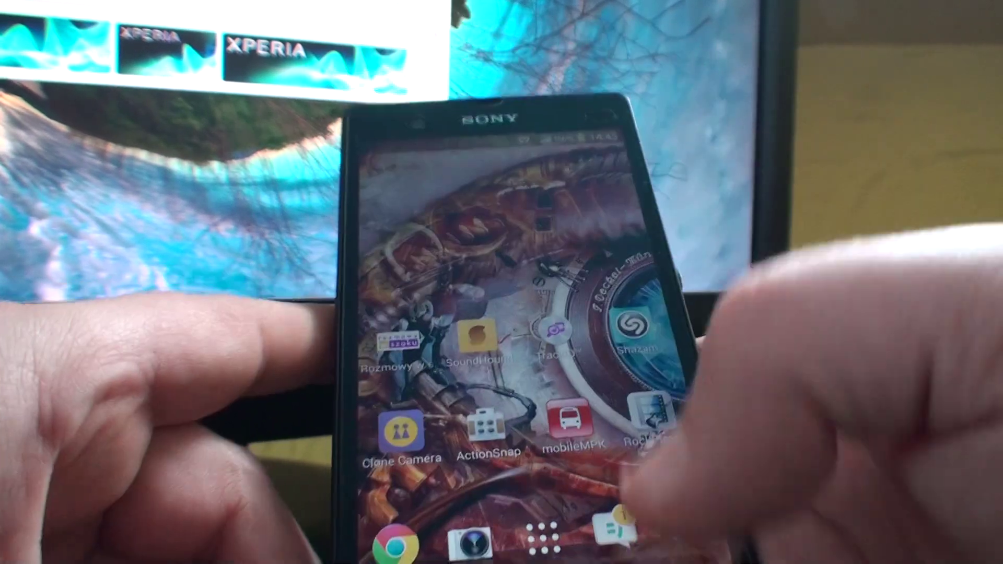
left_click_drag(650, 462, 533, 439)
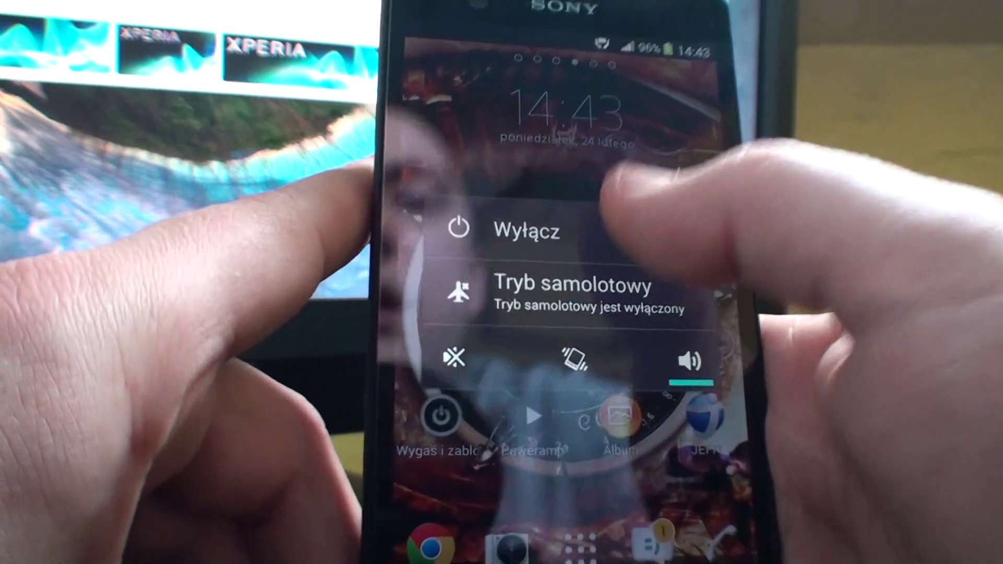
Step: Power off the phone with Wyłącz and confirm with OK
left_click(471, 220)
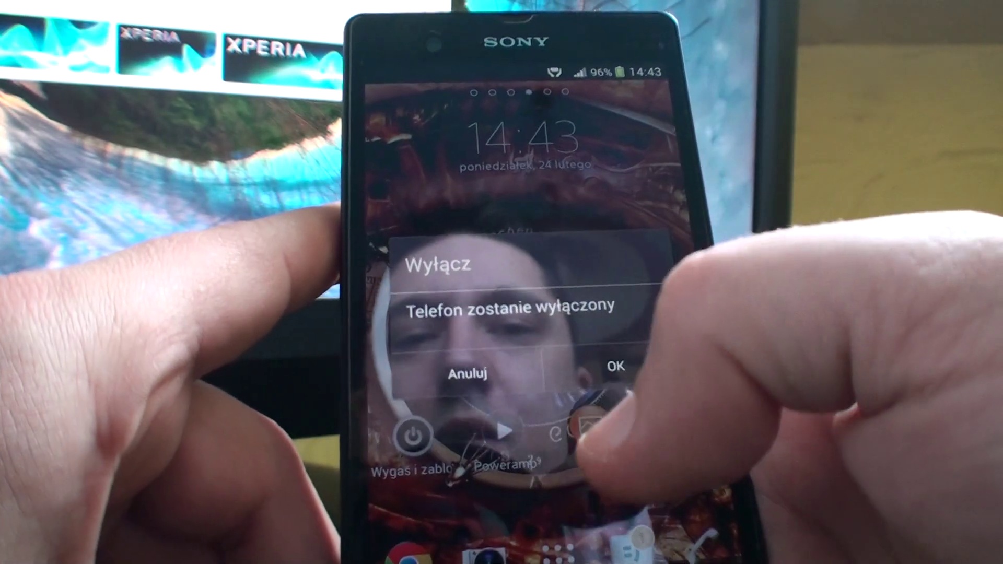
left_click(615, 369)
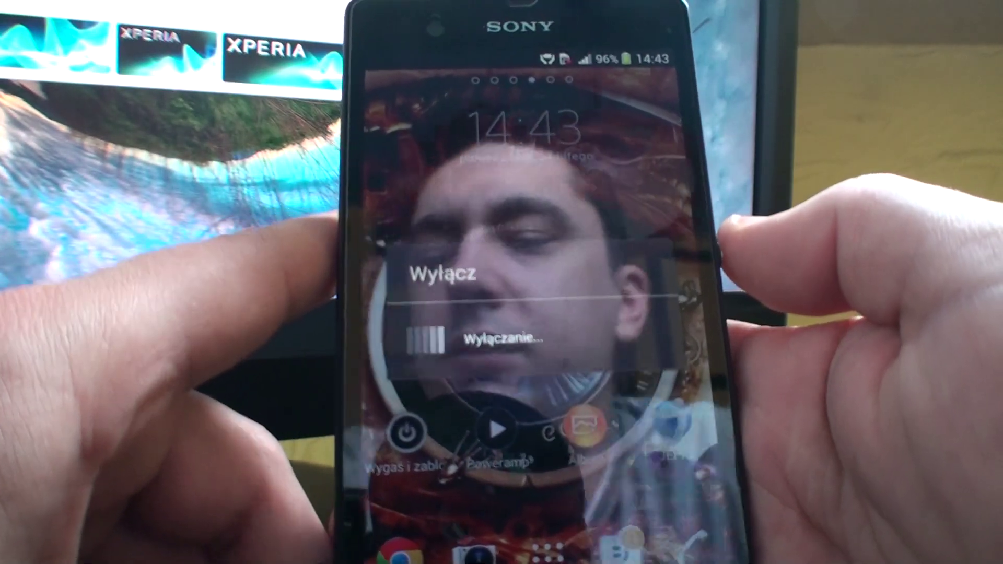